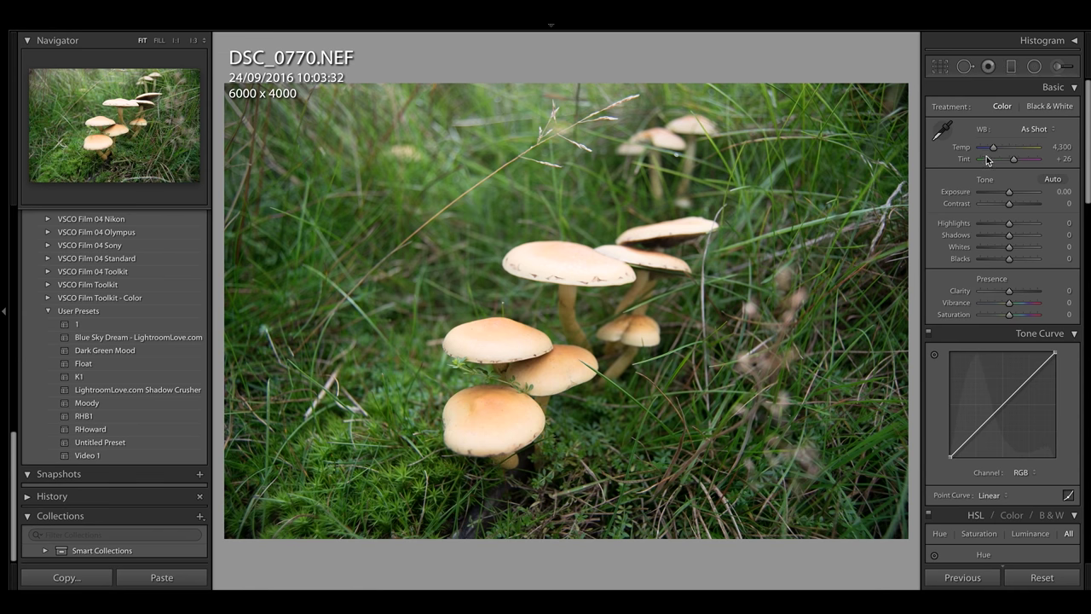
# Step: Set the white balance to Temp 4,764 and reduce the tint to +15
pyautogui.moveTo(993, 150); pyautogui.dragTo(998, 153)
pyautogui.moveTo(1000, 152); pyautogui.dragTo(999, 153)
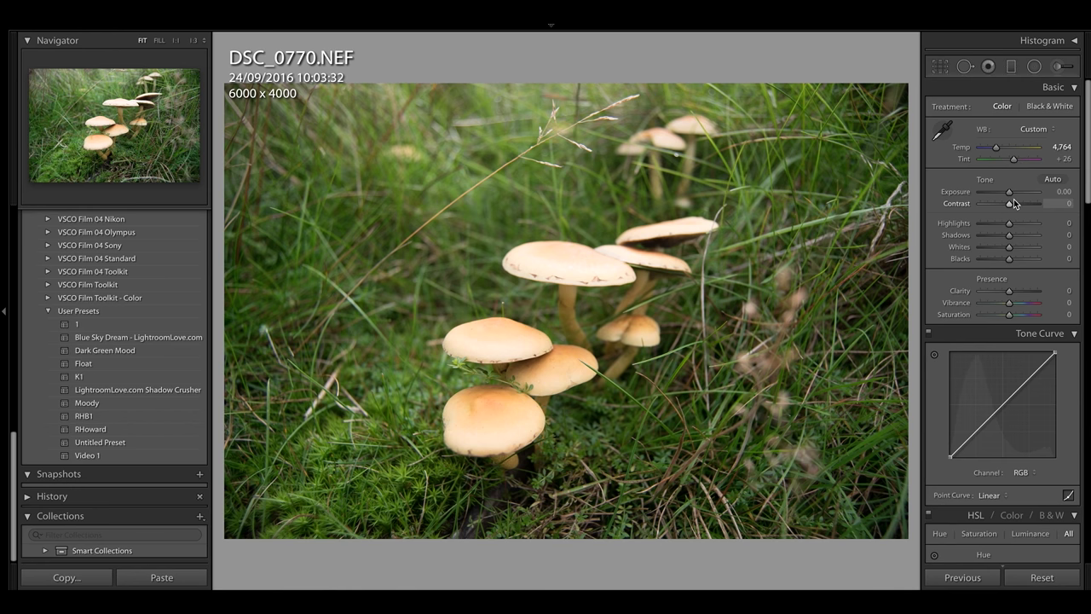
pyautogui.moveTo(1018, 160); pyautogui.dragTo(1013, 164)
# Step: Set Highlights -33, Shadows -17, Blacks -38 and Clarity +24
pyautogui.moveTo(1012, 224); pyautogui.dragTo(1001, 225)
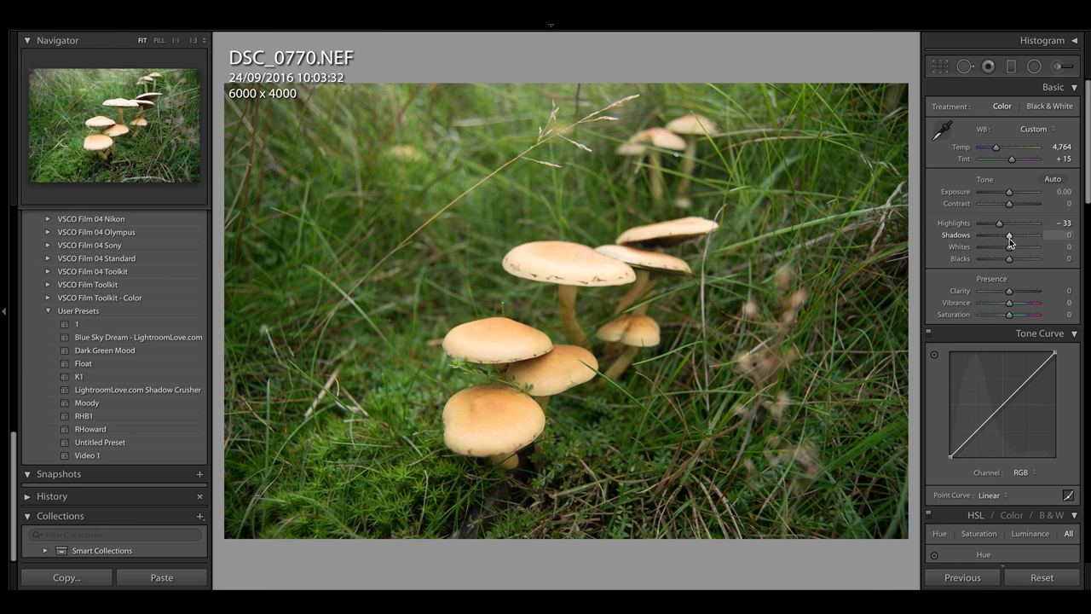
pyautogui.moveTo(1009, 235); pyautogui.dragTo(1006, 237)
pyautogui.moveTo(1009, 259); pyautogui.dragTo(990, 257)
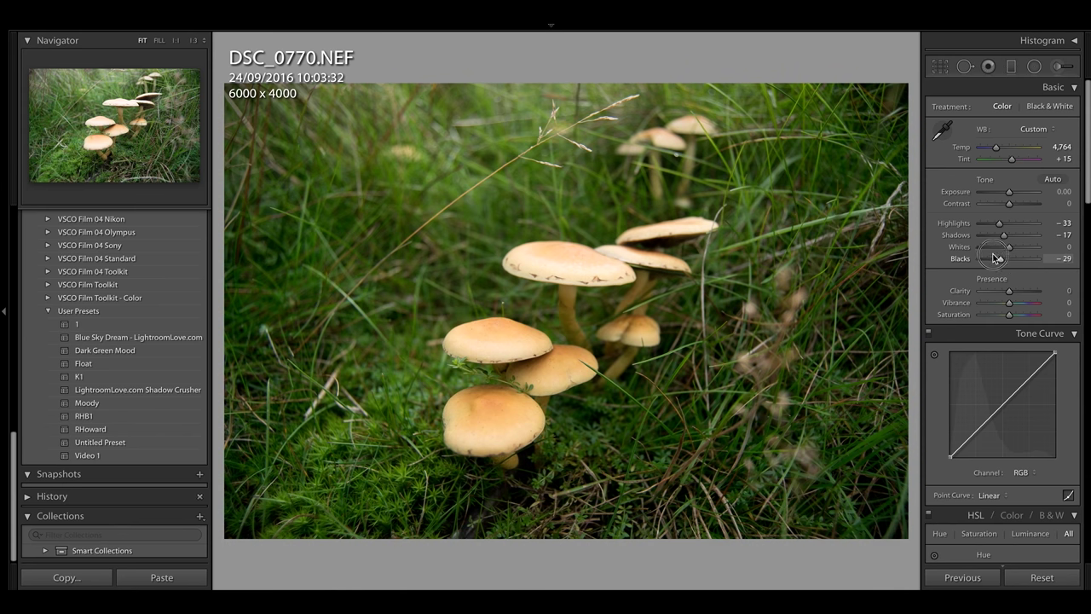
pyautogui.moveTo(990, 257); pyautogui.dragTo(998, 257)
pyautogui.moveTo(1009, 291); pyautogui.dragTo(1016, 296)
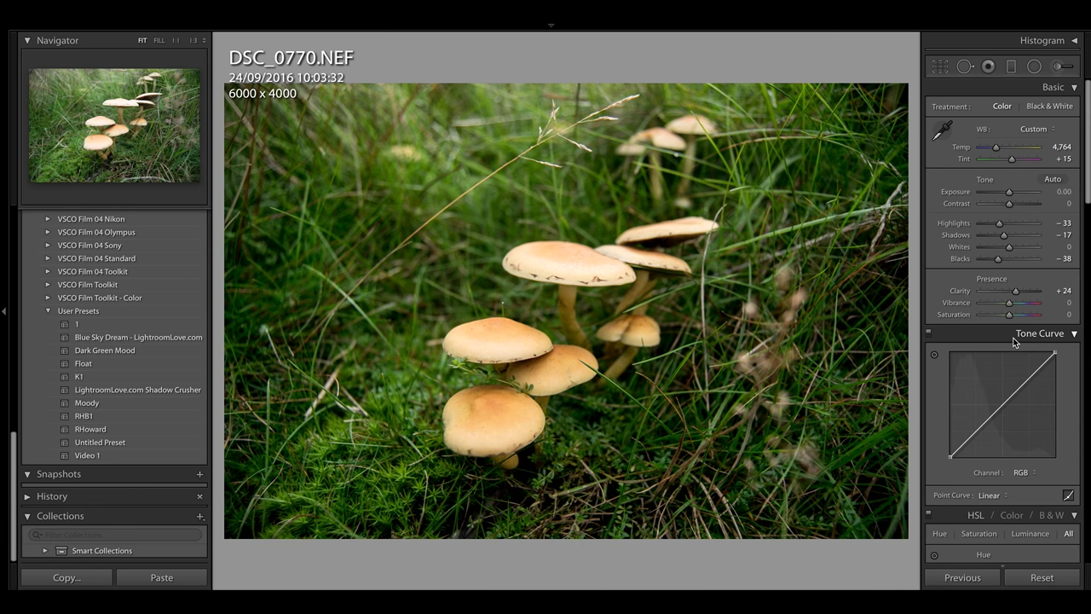
# Step: Shape a two-point S tone curve with the white point lowered and the black point lifted
pyautogui.scroll(-5, 1008, 351)
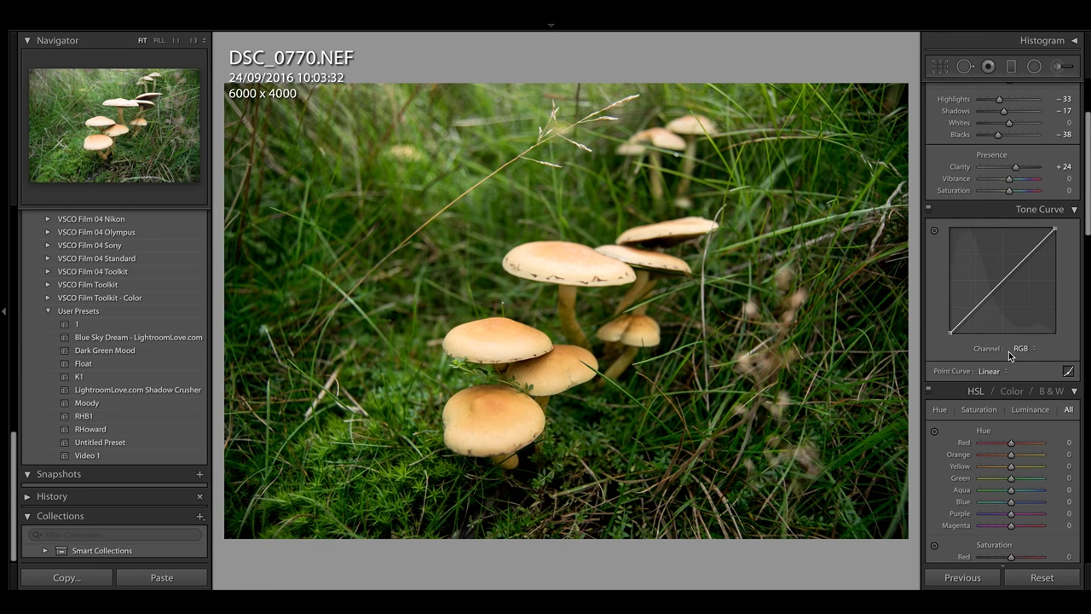
pyautogui.scroll(-1, 1008, 350)
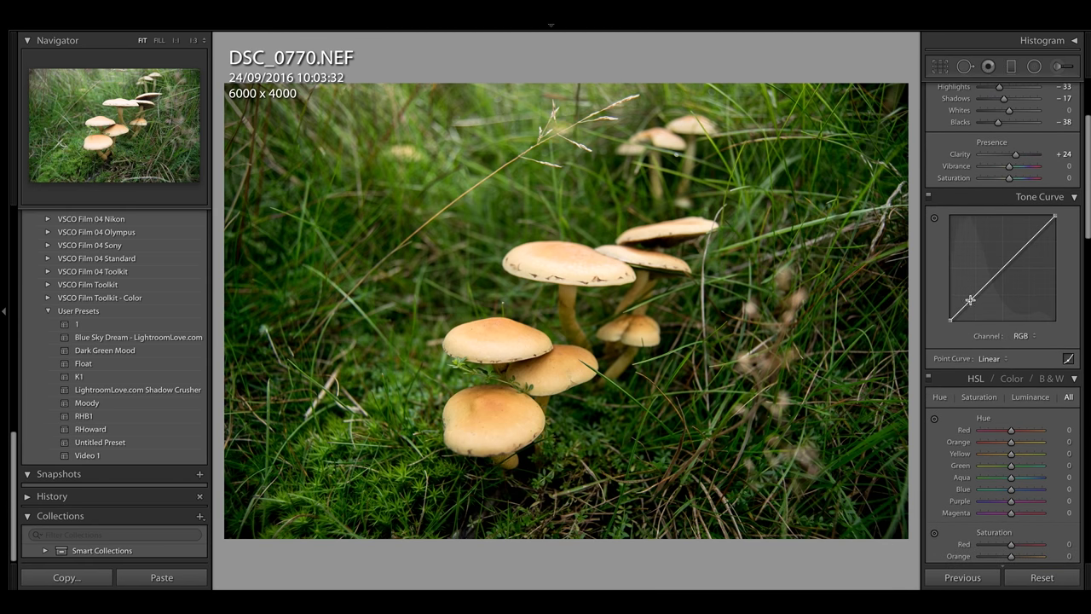
pyautogui.click(972, 299)
pyautogui.click(1029, 242)
pyautogui.moveTo(1056, 218); pyautogui.dragTo(1056, 235)
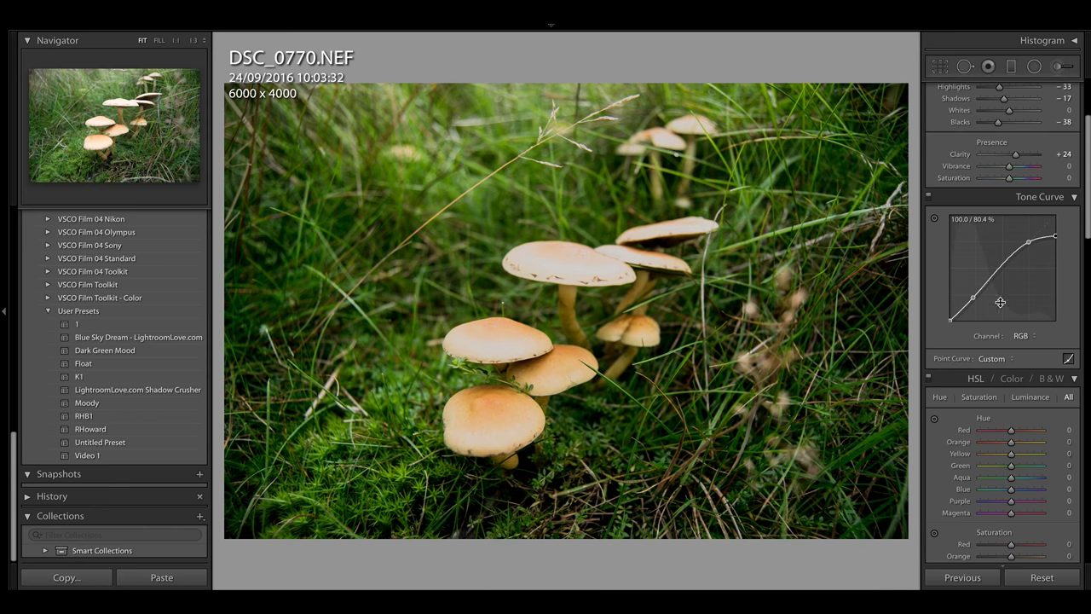
pyautogui.moveTo(952, 320); pyautogui.dragTo(952, 306)
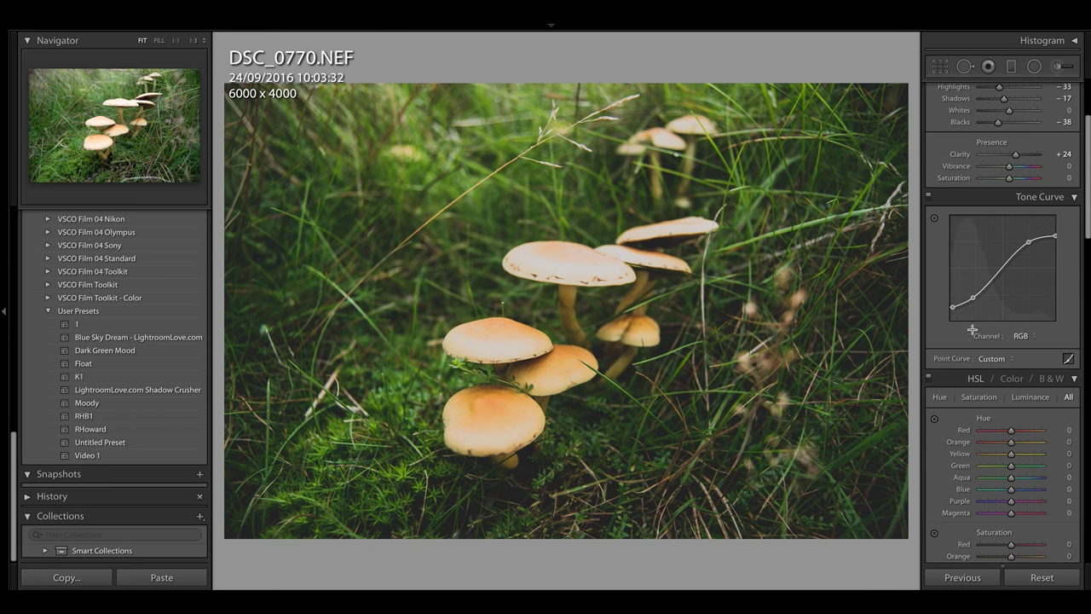
pyautogui.scroll(-1, 982, 336)
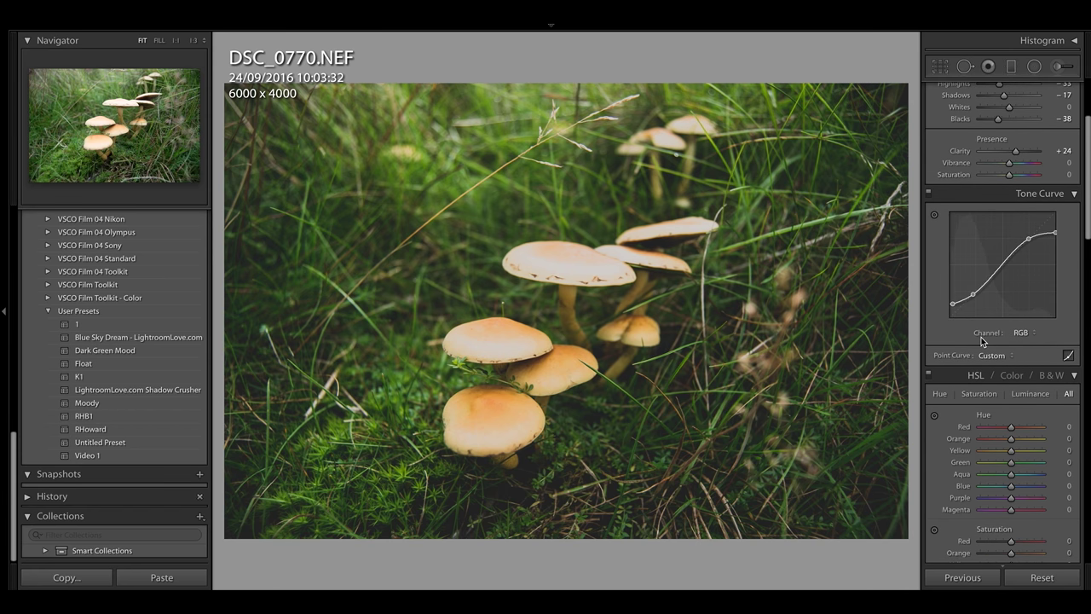
pyautogui.scroll(-1, 982, 337)
pyautogui.scroll(-1, 982, 336)
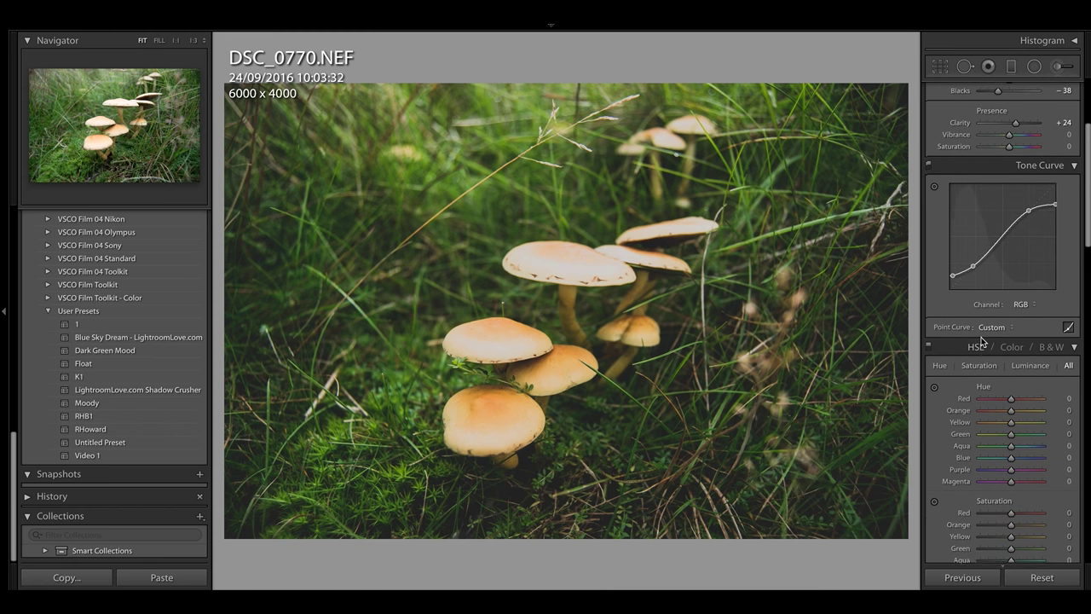
pyautogui.scroll(-3, 982, 338)
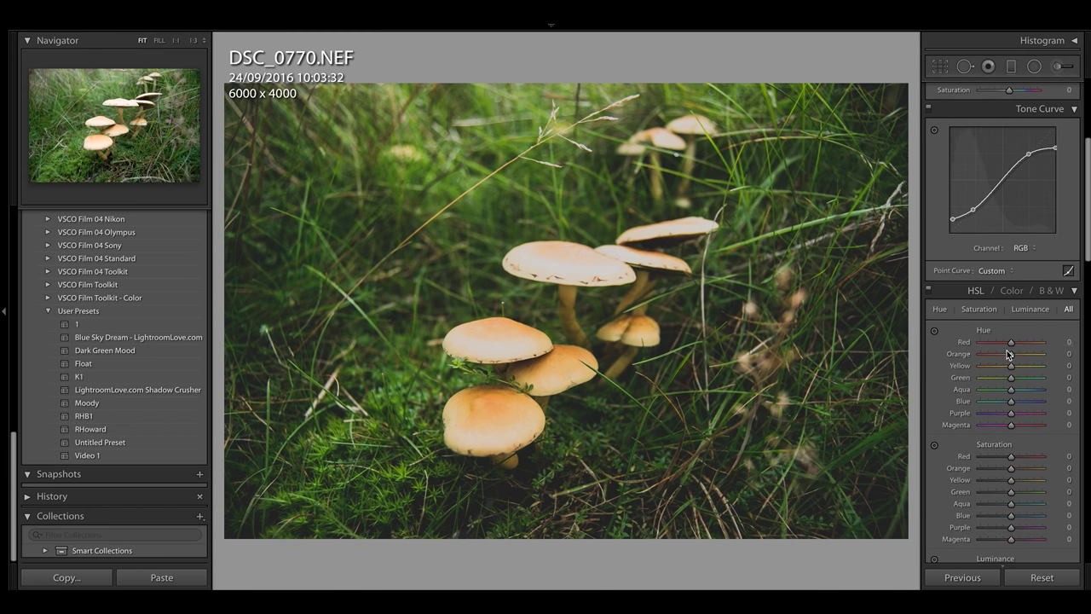
# Step: Set HSL Hue to Orange -23, Yellow -11 and Green -40
pyautogui.moveTo(1011, 355); pyautogui.dragTo(1008, 361)
pyautogui.moveTo(1009, 360); pyautogui.dragTo(1009, 360)
pyautogui.moveTo(1013, 373); pyautogui.dragTo(1012, 373)
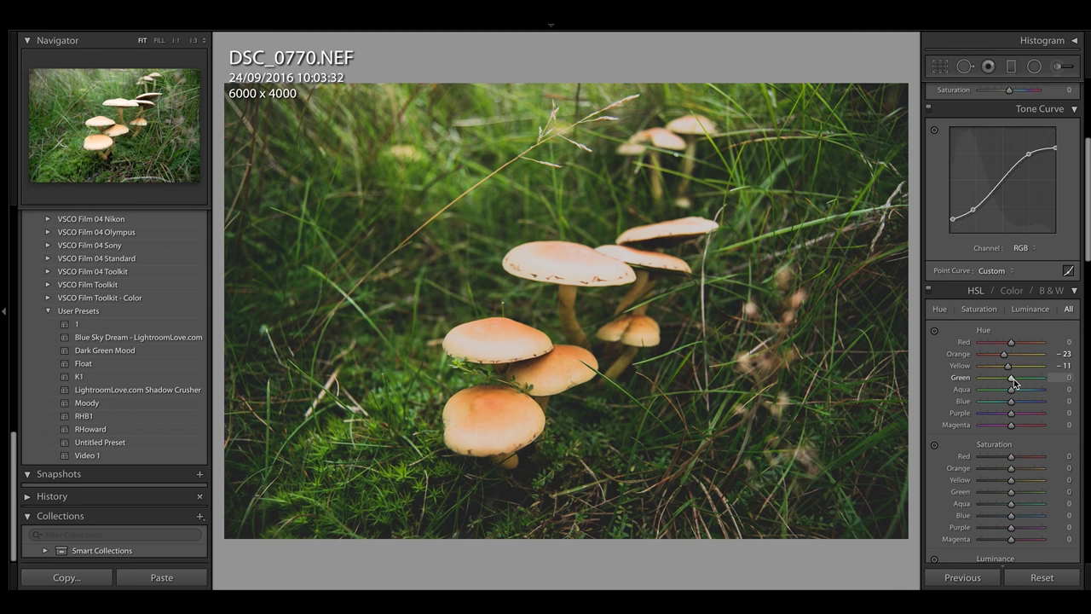
pyautogui.moveTo(1013, 379); pyautogui.dragTo(1003, 382)
pyautogui.moveTo(1002, 377); pyautogui.dragTo(1002, 377)
# Step: Set HSL Saturation to Red -51, Orange +23, Yellow -68 and Green -53
pyautogui.scroll(-3, 1008, 381)
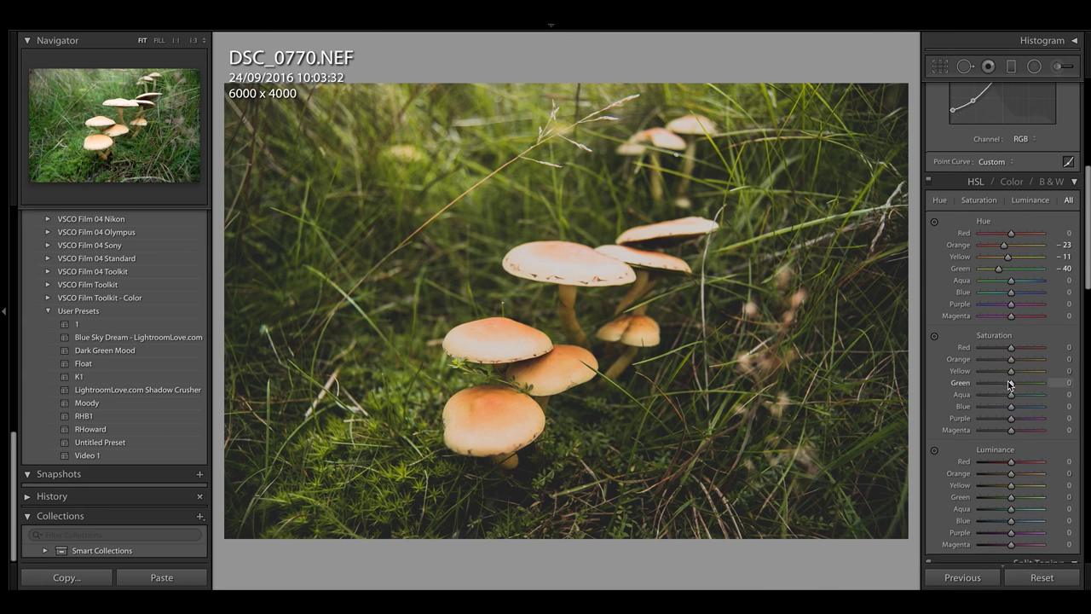
pyautogui.moveTo(1011, 344); pyautogui.dragTo(994, 353)
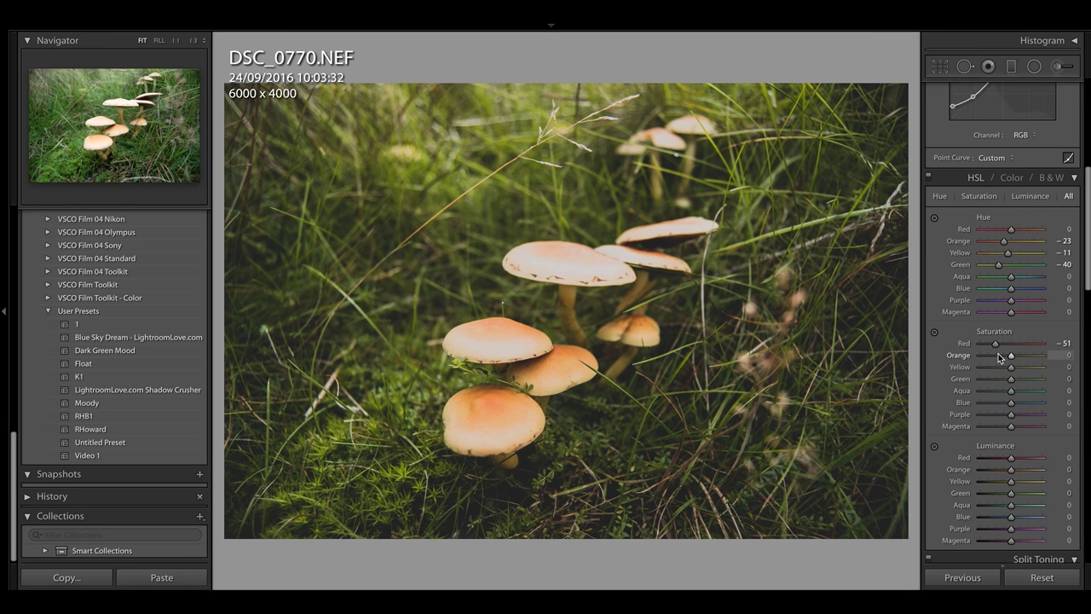
pyautogui.moveTo(1011, 358); pyautogui.dragTo(1020, 359)
pyautogui.moveTo(1022, 361); pyautogui.dragTo(1019, 361)
pyautogui.moveTo(1015, 368); pyautogui.dragTo(1001, 365)
pyautogui.moveTo(1002, 369); pyautogui.dragTo(995, 368)
pyautogui.moveTo(995, 368); pyautogui.dragTo(992, 367)
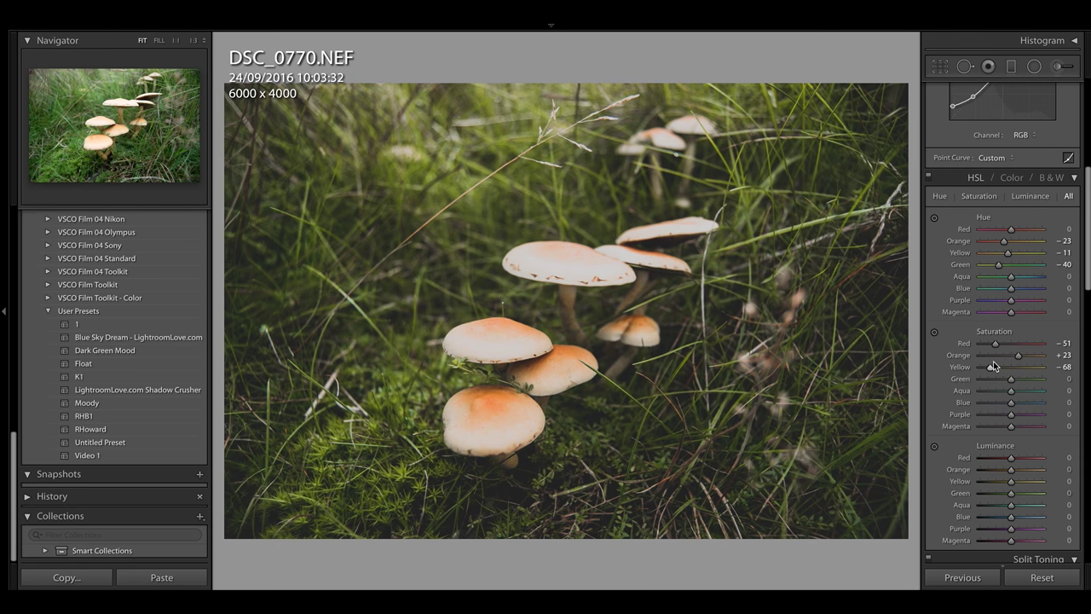
pyautogui.moveTo(1012, 379); pyautogui.dragTo(996, 376)
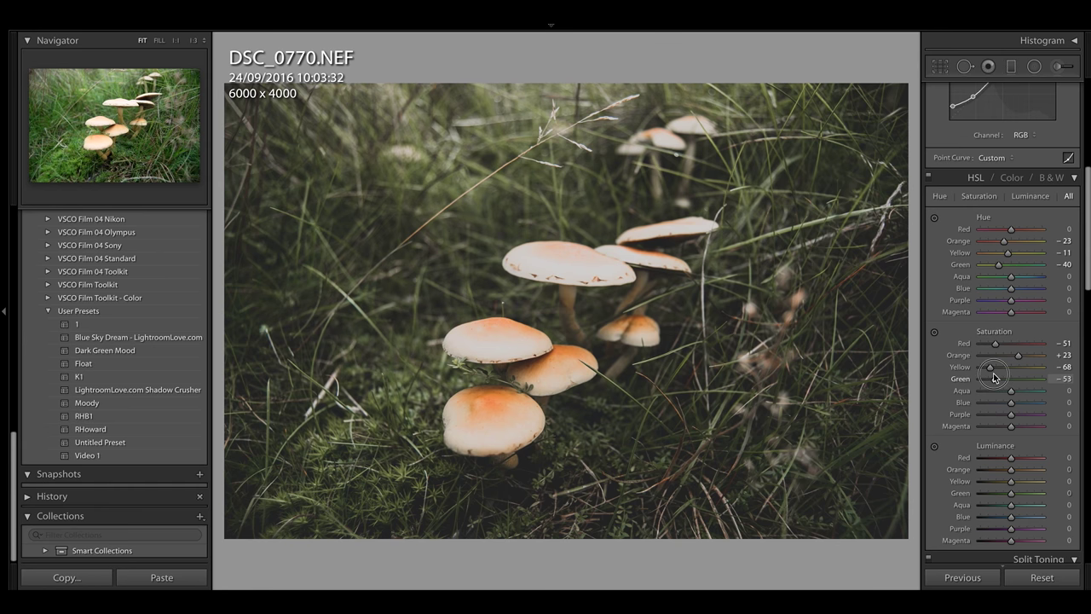
pyautogui.scroll(-2, 1007, 388)
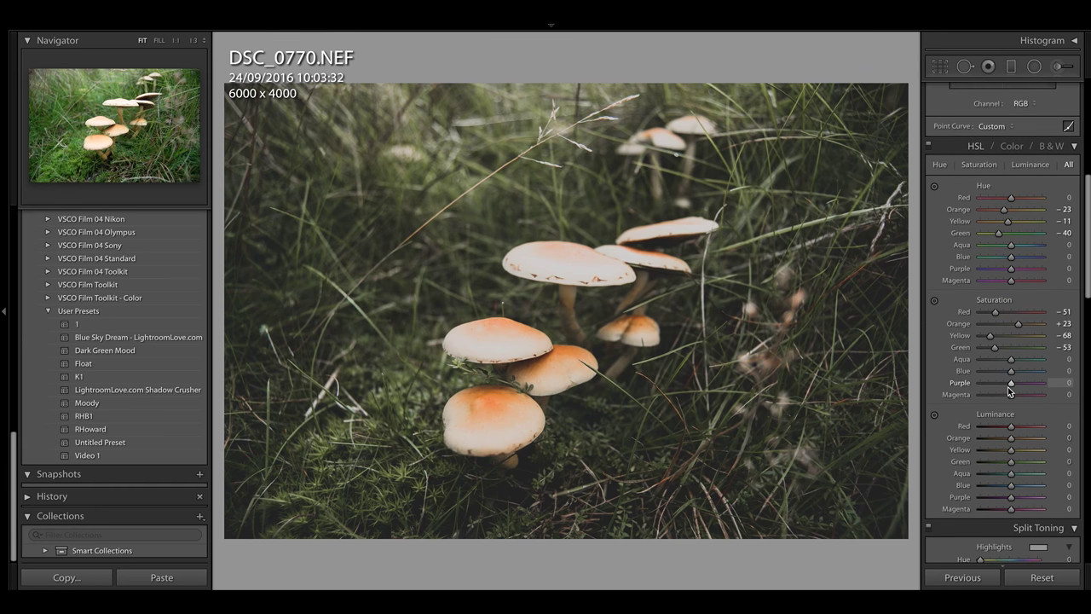
# Step: Set HSL Luminance to Orange -51 and Green +34
pyautogui.scroll(-1, 1010, 390)
pyautogui.scroll(-1, 1009, 391)
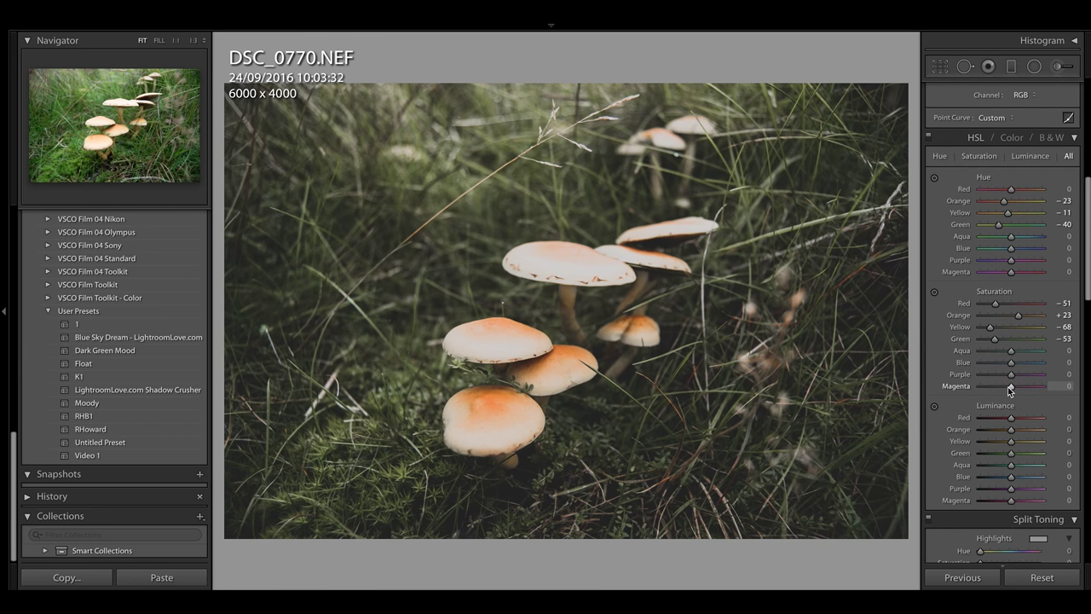
pyautogui.scroll(-5, 1010, 389)
pyautogui.scroll(-3, 1008, 380)
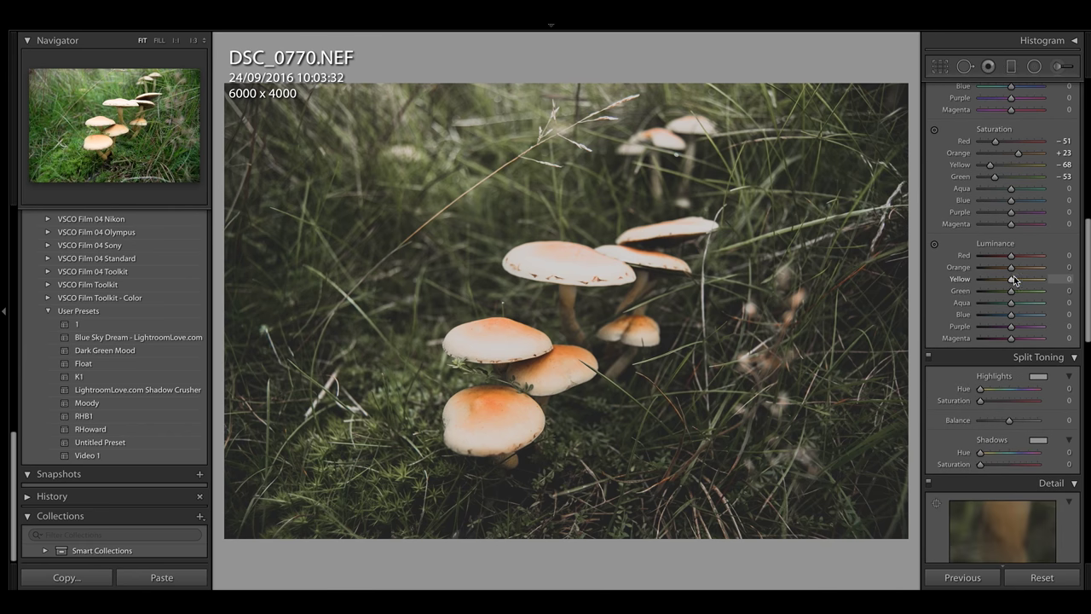
pyautogui.moveTo(1011, 267); pyautogui.dragTo(995, 270)
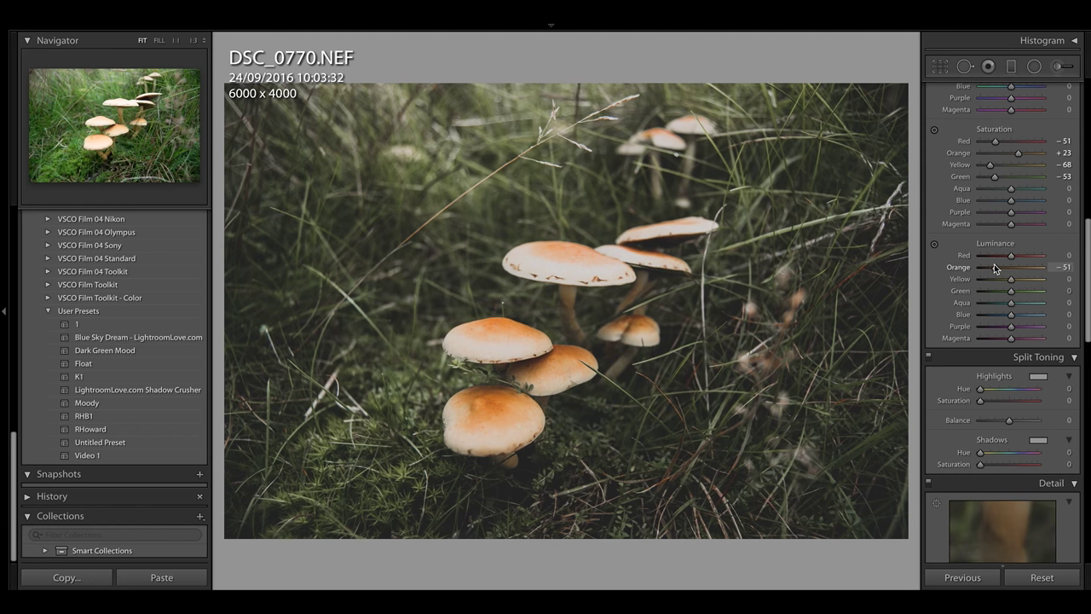
pyautogui.moveTo(1011, 291); pyautogui.dragTo(1023, 298)
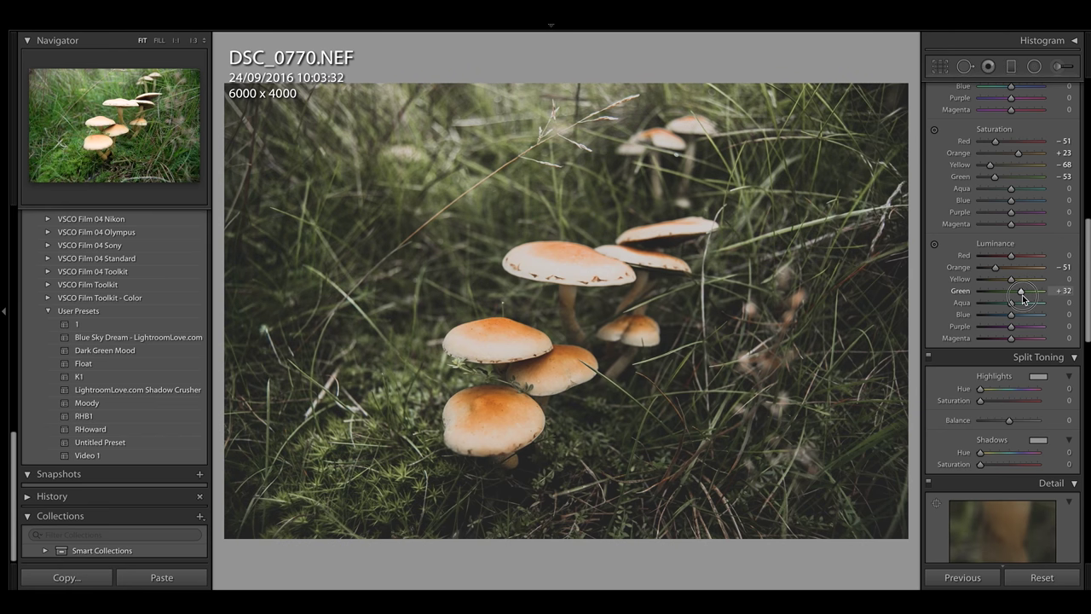
pyautogui.moveTo(1024, 298); pyautogui.dragTo(1025, 299)
# Step: Tint the shadows with a split-toning hue of 275
pyautogui.scroll(-1, 1027, 319)
pyautogui.scroll(-1, 1027, 320)
pyautogui.scroll(-2, 1026, 320)
pyautogui.scroll(-2, 1026, 318)
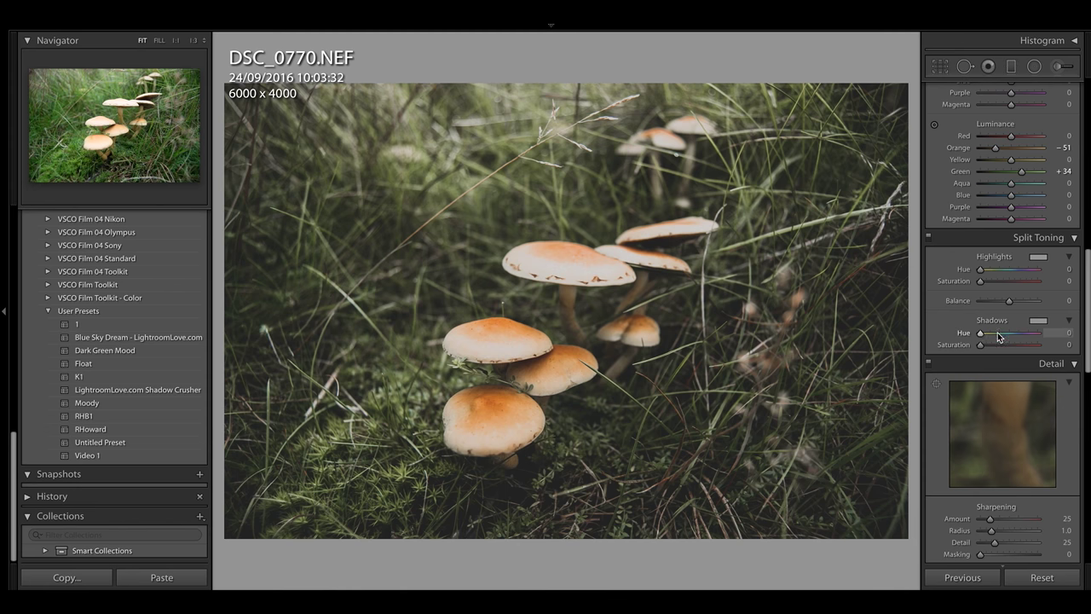
pyautogui.moveTo(997, 334); pyautogui.dragTo(1026, 346)
pyautogui.moveTo(1027, 346); pyautogui.dragTo(985, 347)
# Step: Enable lens profile corrections, applying the Nikon profile with Distortion and Vignetting at 100
pyautogui.scroll(-1, 1028, 351)
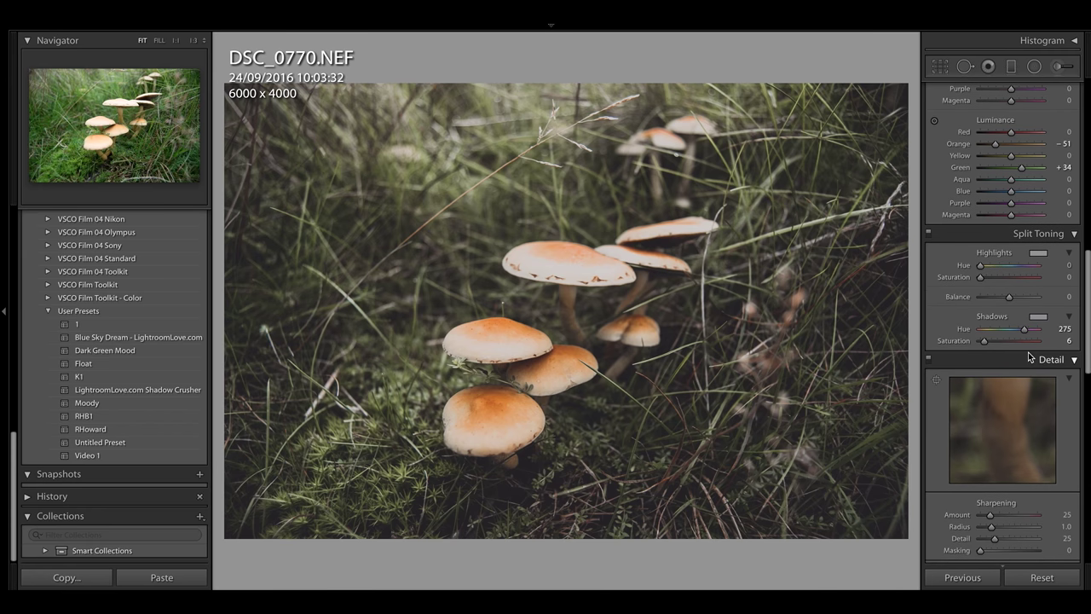
pyautogui.scroll(-5, 1028, 353)
pyautogui.scroll(-3, 1031, 349)
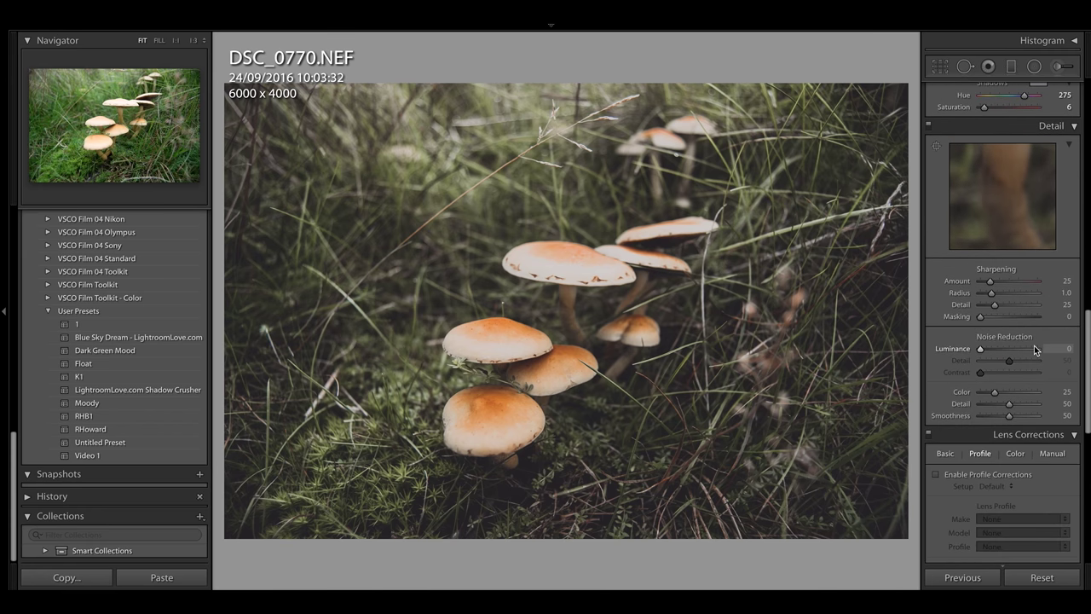
pyautogui.scroll(-1, 1024, 323)
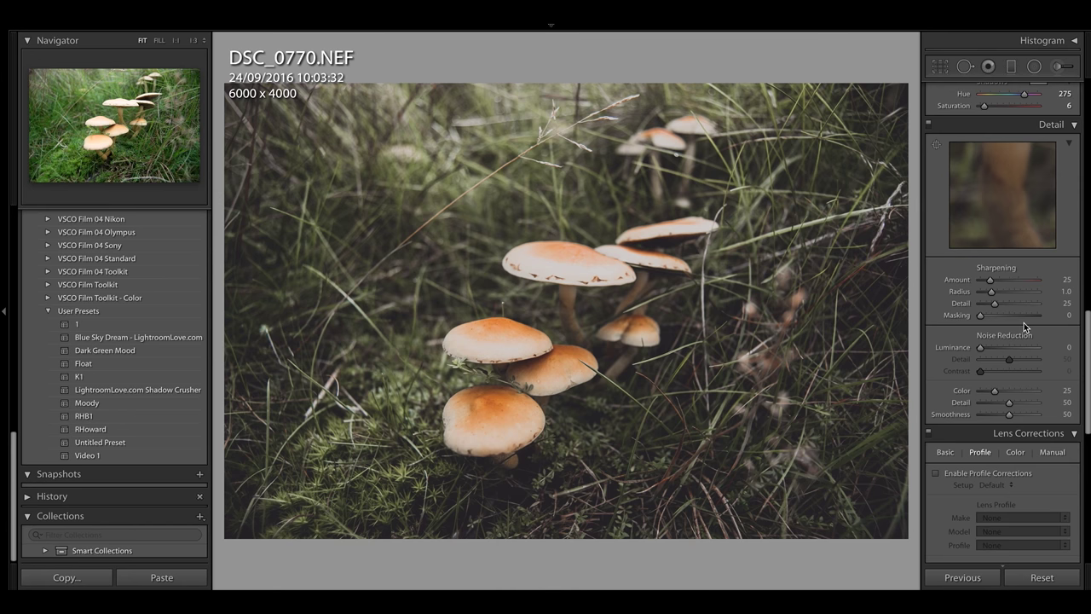
pyautogui.scroll(-2, 1024, 322)
pyautogui.scroll(-1, 1015, 326)
pyautogui.scroll(-5, 989, 331)
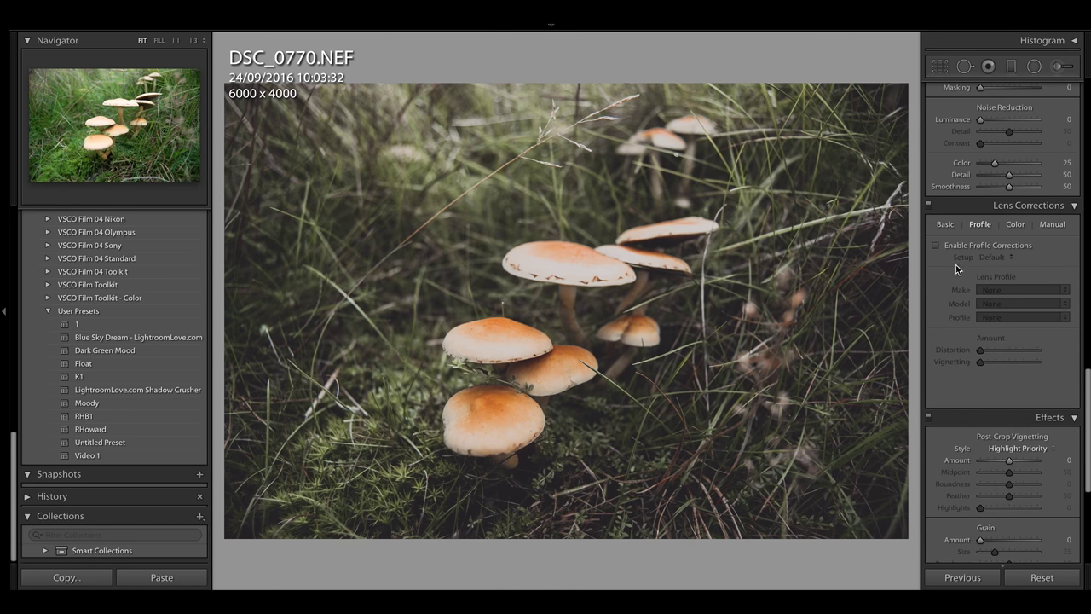
pyautogui.click(936, 245)
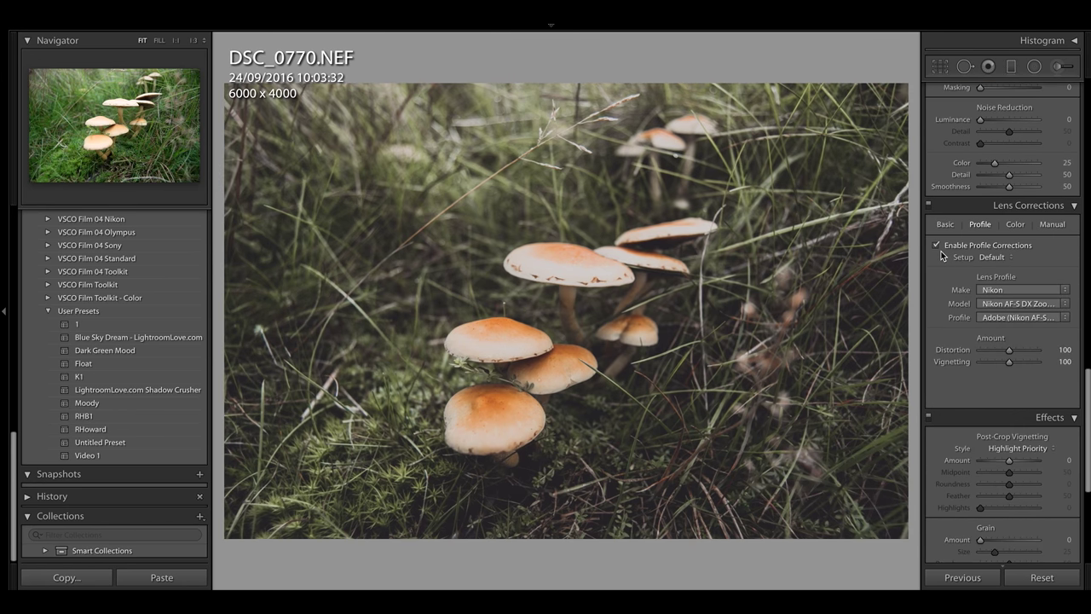
pyautogui.scroll(-2, 966, 312)
pyautogui.scroll(-5, 966, 313)
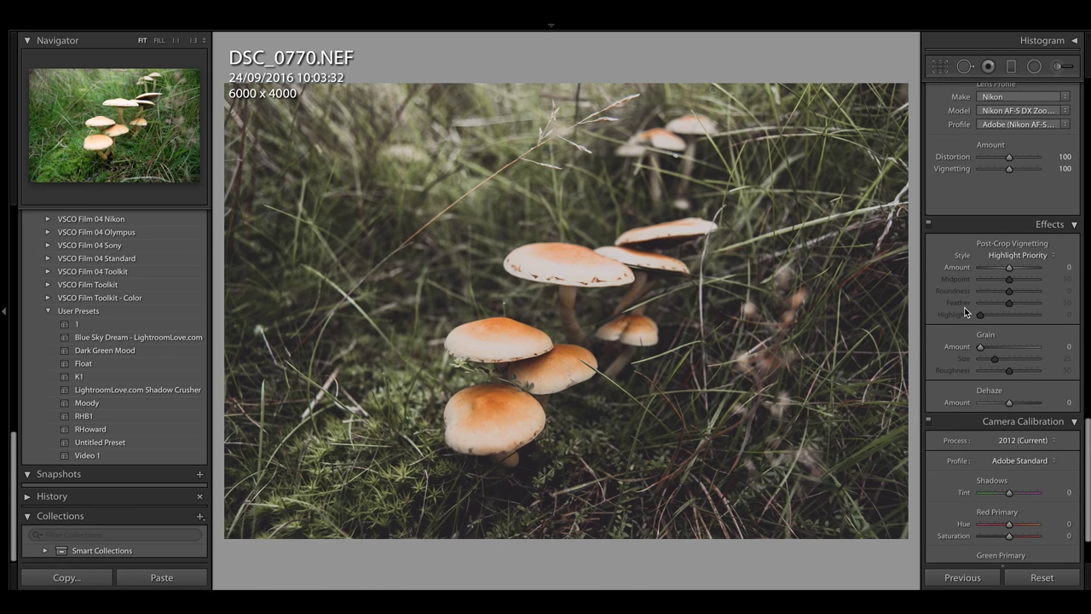
# Step: Set the Red Primary to hue -32 and saturation +32
pyautogui.scroll(-3, 966, 311)
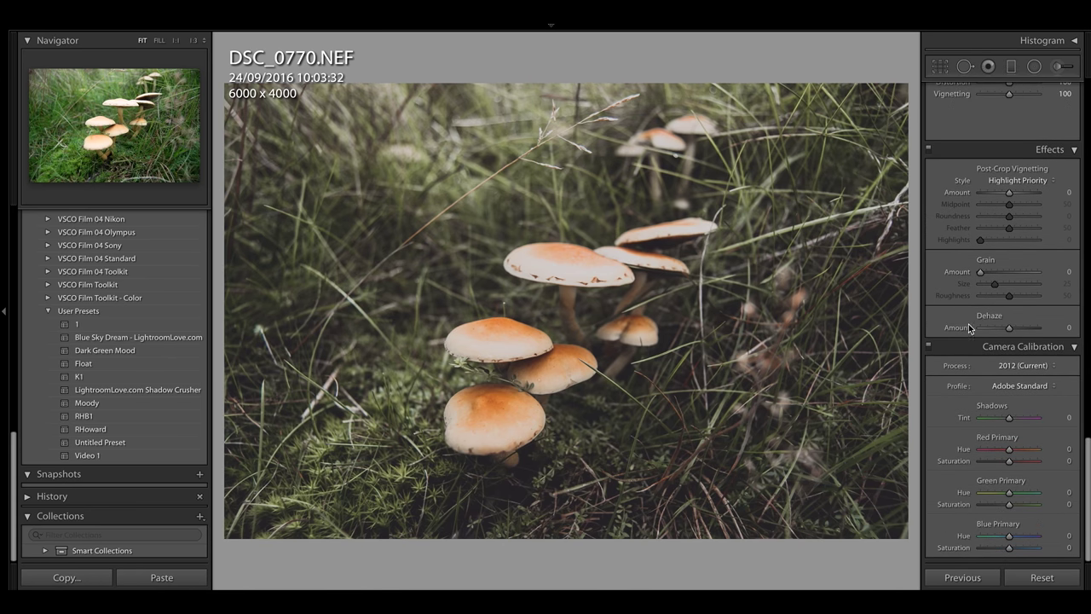
pyautogui.moveTo(1010, 449); pyautogui.dragTo(1005, 449)
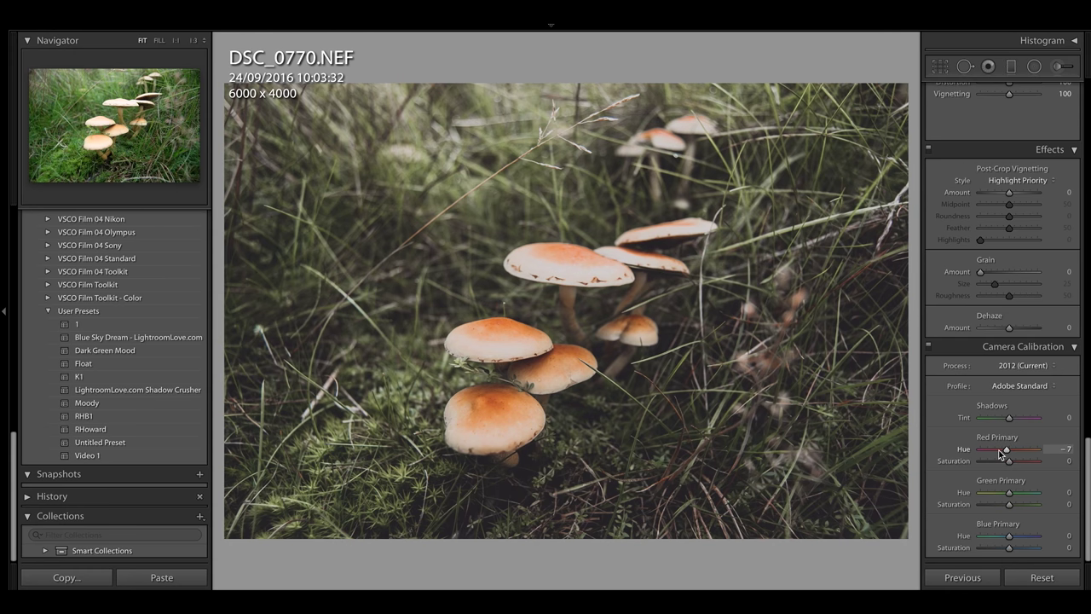
pyautogui.click(1000, 451)
pyautogui.moveTo(1012, 461); pyautogui.dragTo(1021, 461)
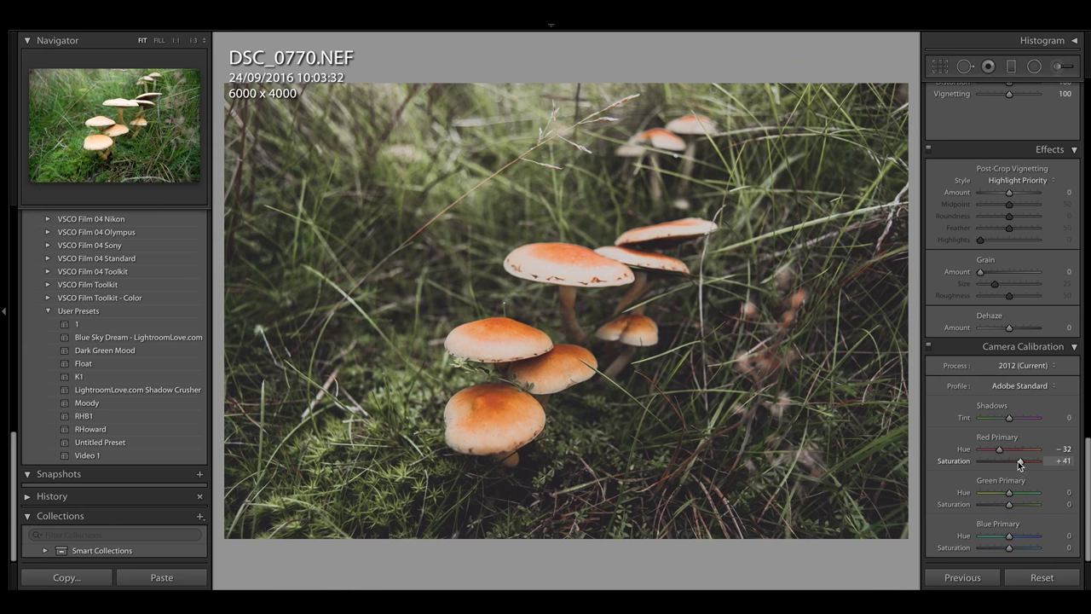
pyautogui.moveTo(1019, 463); pyautogui.dragTo(1020, 468)
# Step: Set the Green Primary to -53/-58 and the Blue Primary to -12/-30
pyautogui.moveTo(1003, 497); pyautogui.dragTo(996, 498)
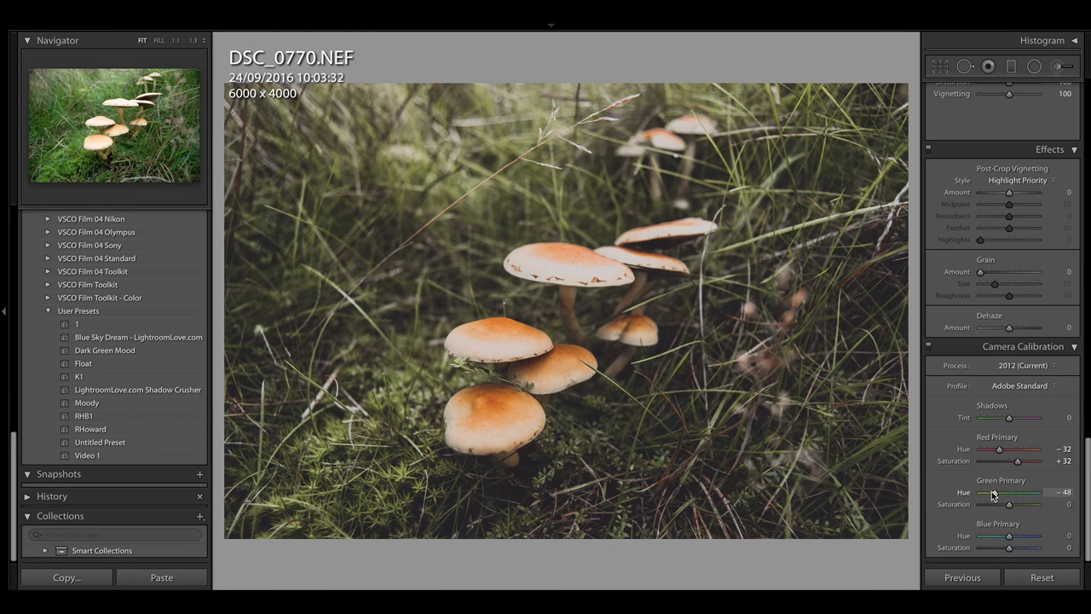
pyautogui.moveTo(992, 491); pyautogui.dragTo(992, 504)
pyautogui.moveTo(993, 505); pyautogui.dragTo(990, 508)
pyautogui.moveTo(990, 509); pyautogui.dragTo(993, 506)
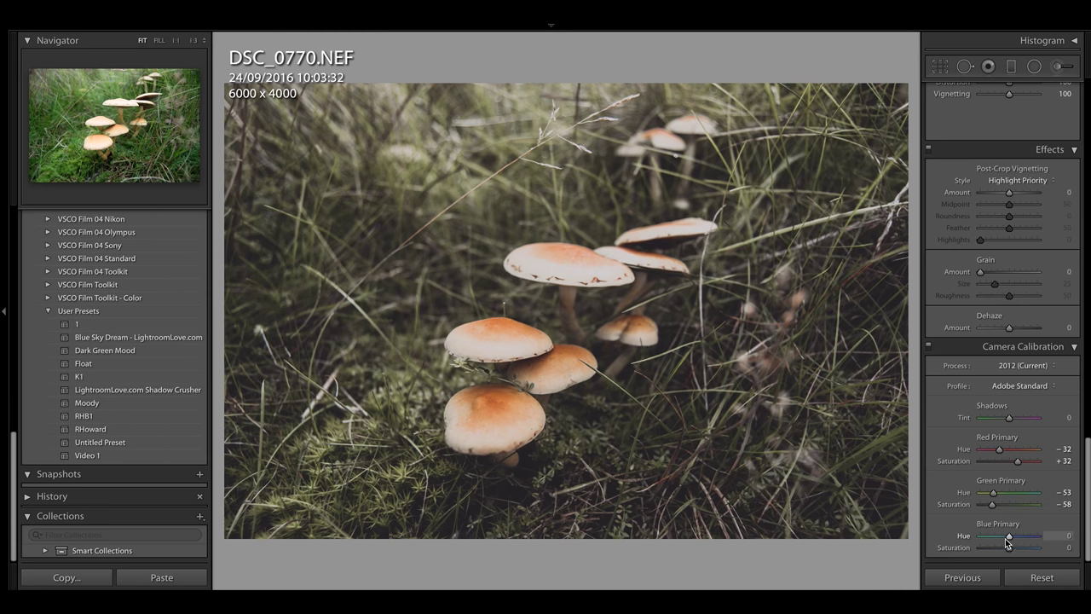
pyautogui.moveTo(1007, 539); pyautogui.dragTo(1005, 539)
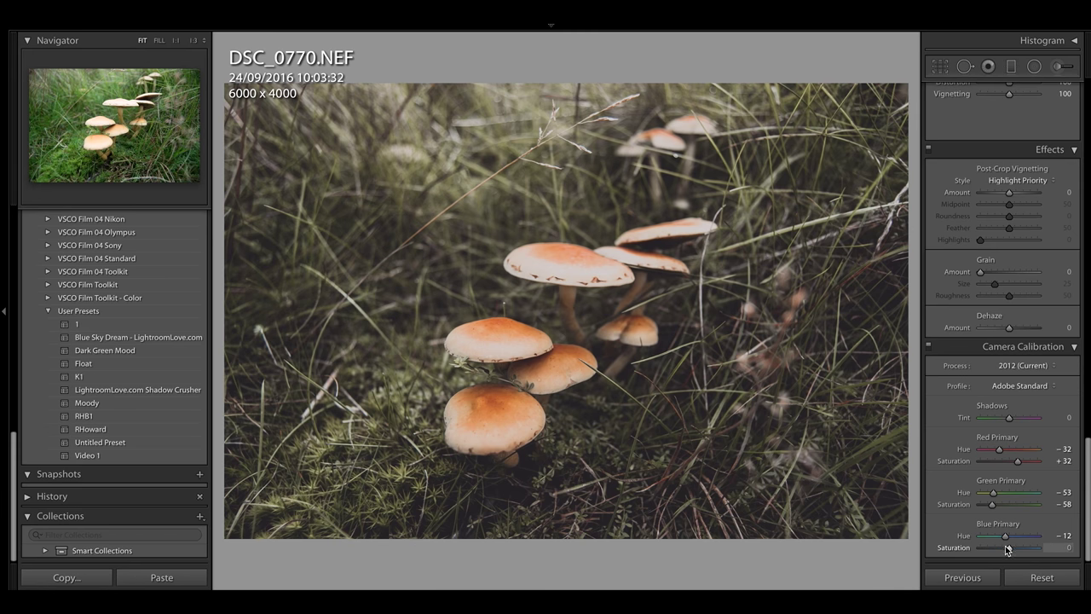
pyautogui.moveTo(1005, 551); pyautogui.dragTo(1002, 551)
pyautogui.moveTo(1002, 550); pyautogui.dragTo(1001, 551)
pyautogui.scroll(1, 1010, 524)
pyautogui.scroll(1, 1011, 523)
pyautogui.scroll(5, 1010, 524)
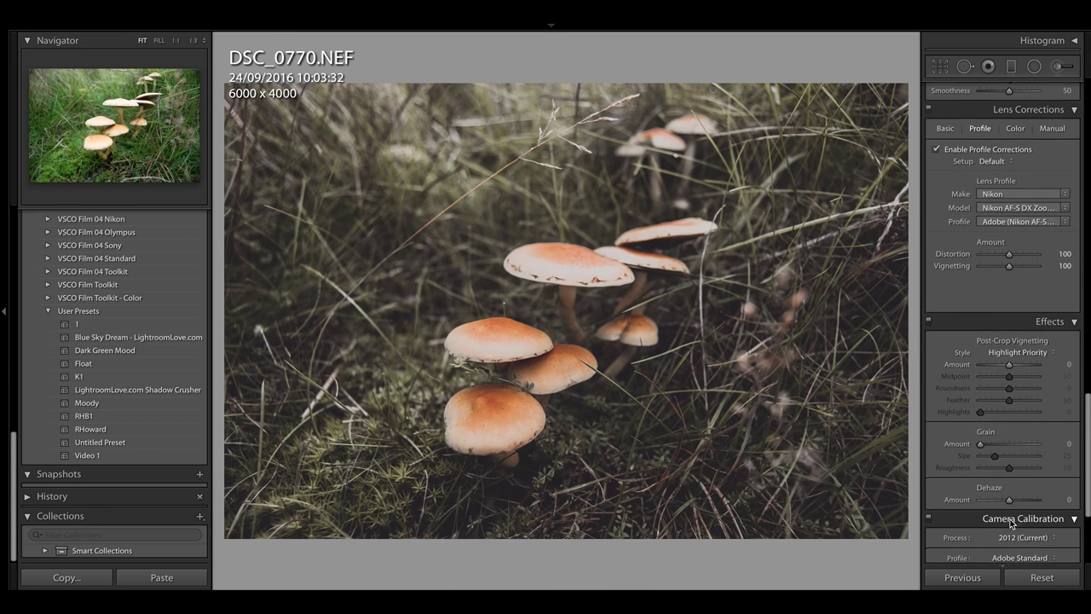
pyautogui.scroll(1, 1010, 523)
pyautogui.scroll(8, 1010, 524)
pyautogui.scroll(5, 1010, 524)
pyautogui.scroll(2, 1010, 523)
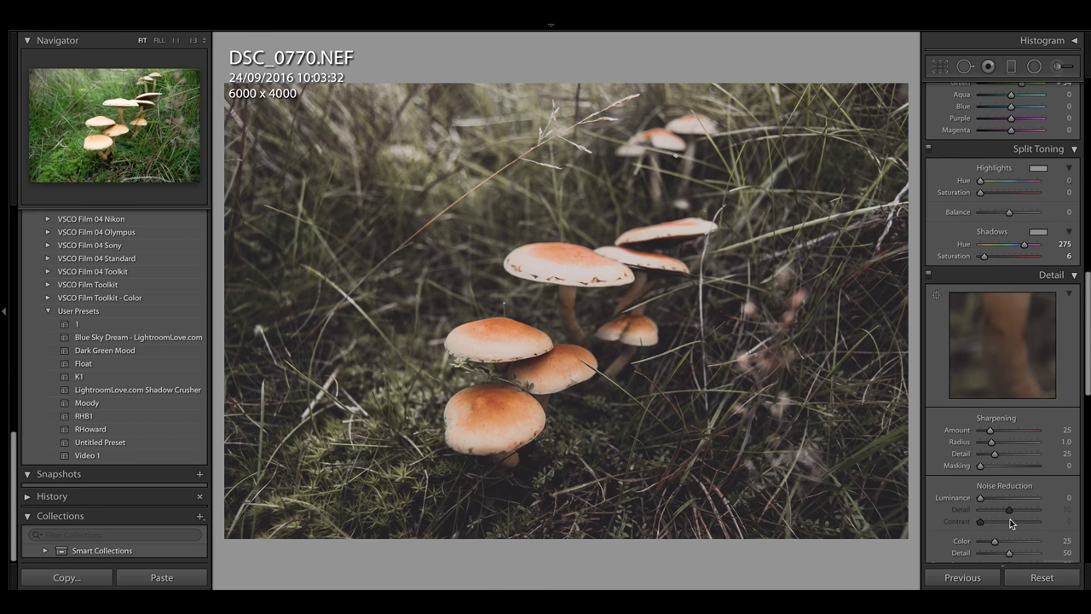
pyautogui.scroll(5, 1010, 523)
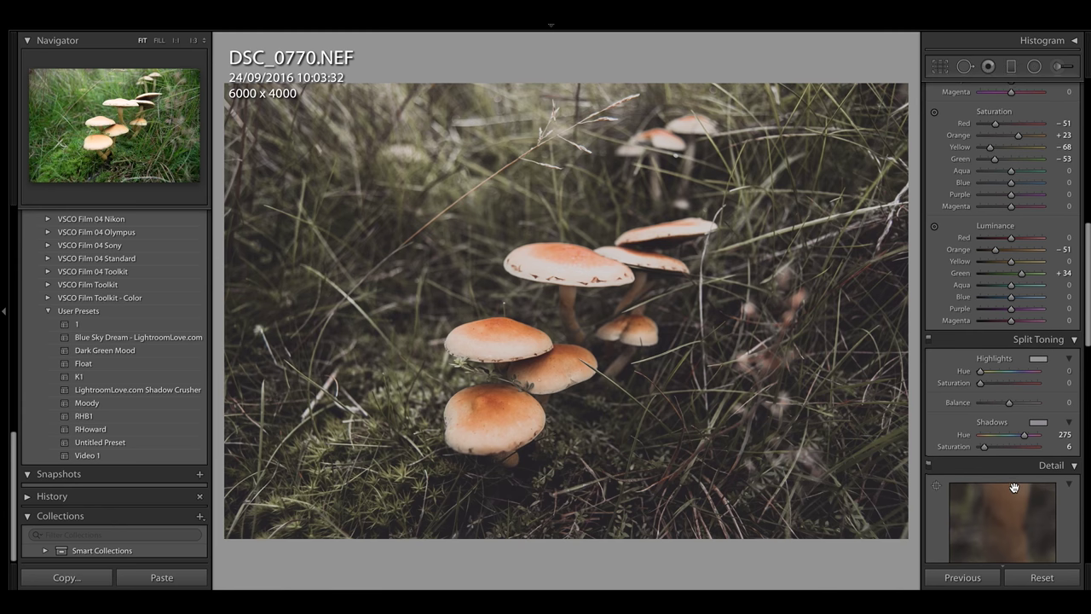
pyautogui.scroll(2, 1014, 487)
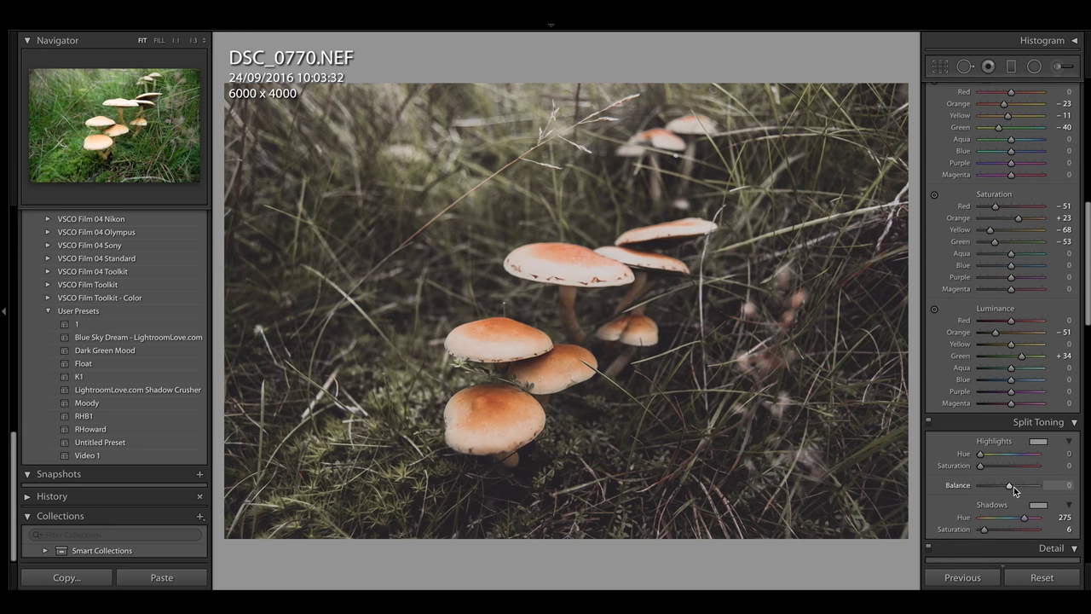
pyautogui.scroll(1, 1013, 486)
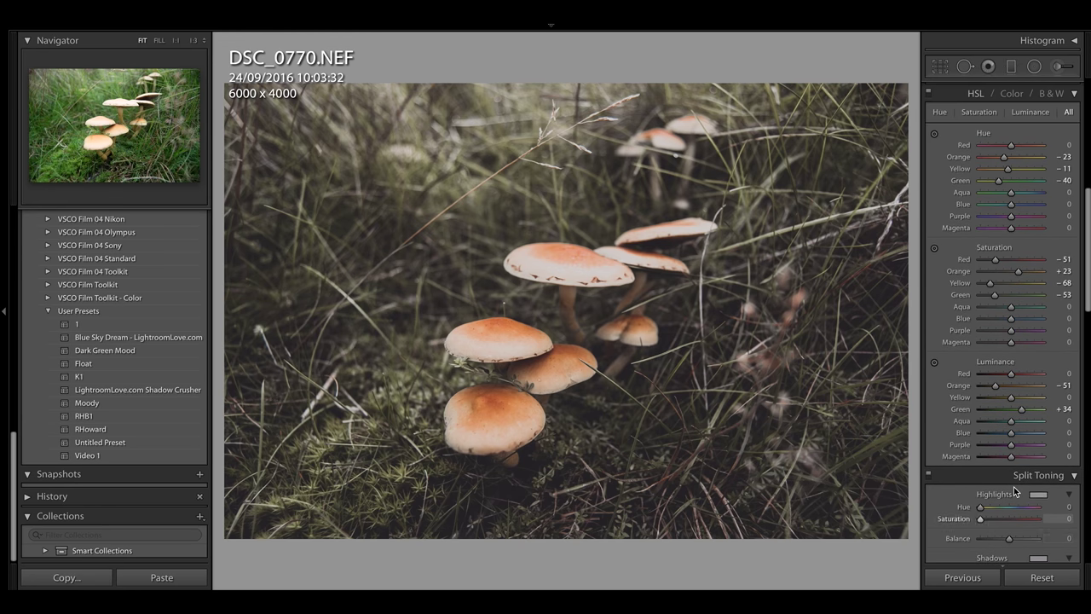
pyautogui.scroll(1, 1013, 487)
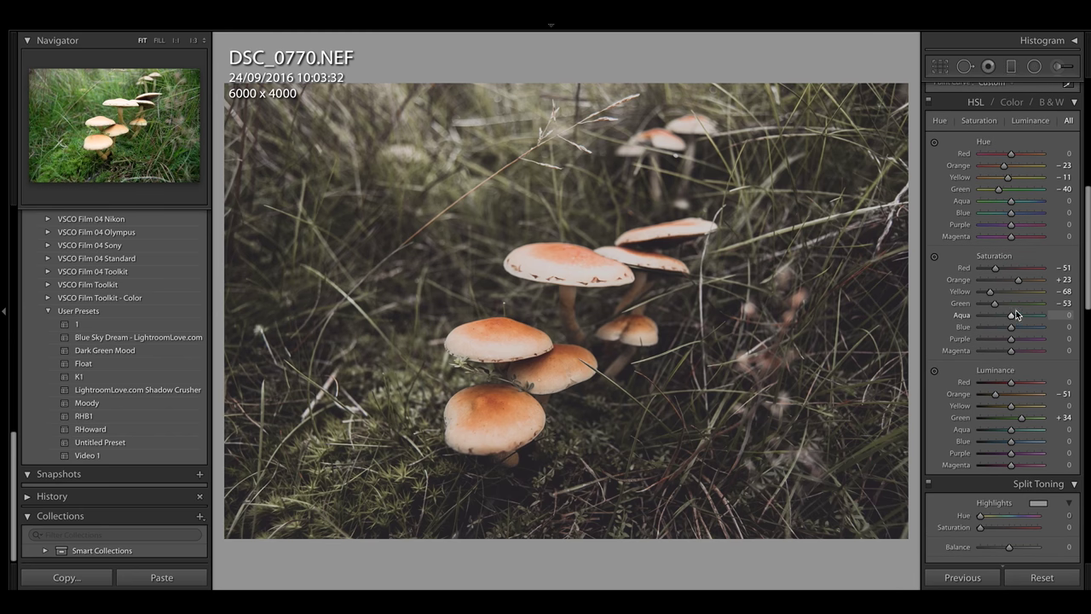
pyautogui.scroll(1, 1015, 219)
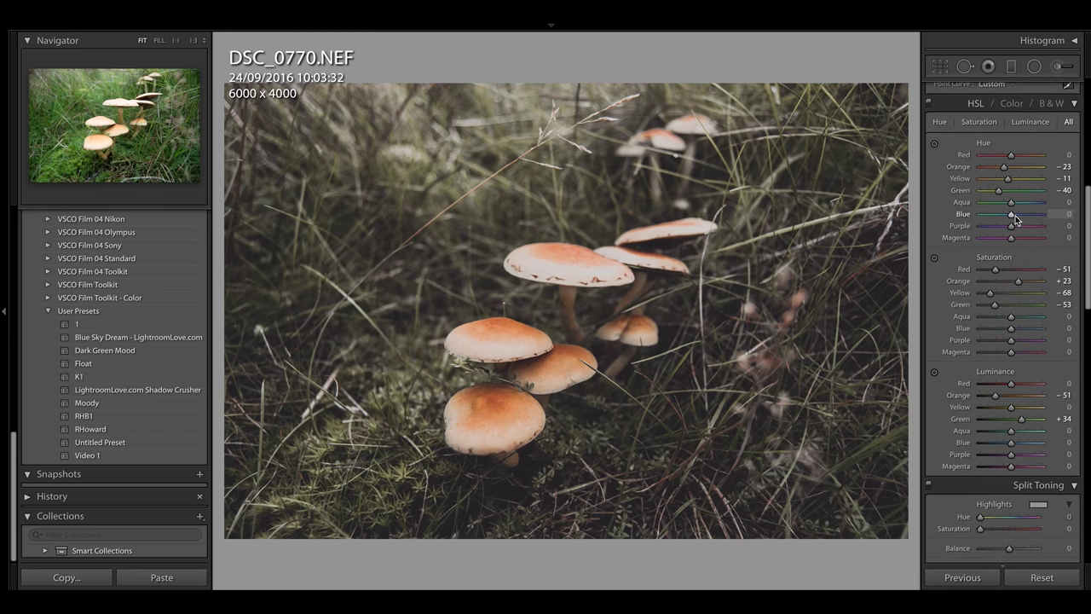
pyautogui.scroll(1, 1015, 219)
pyautogui.scroll(5, 1016, 219)
pyautogui.scroll(3, 1016, 219)
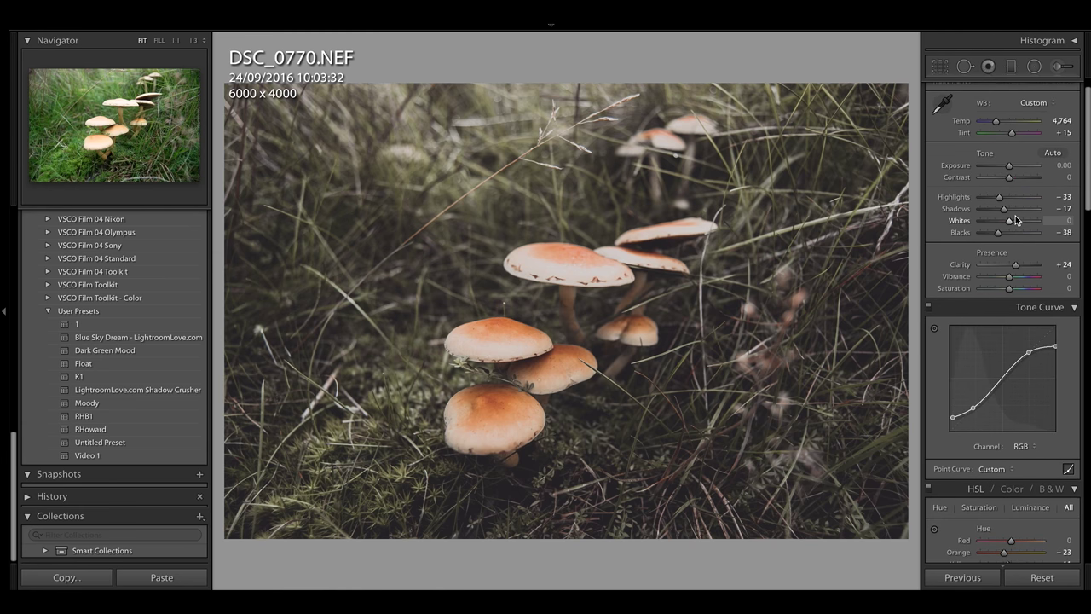
pyautogui.scroll(1, 1016, 219)
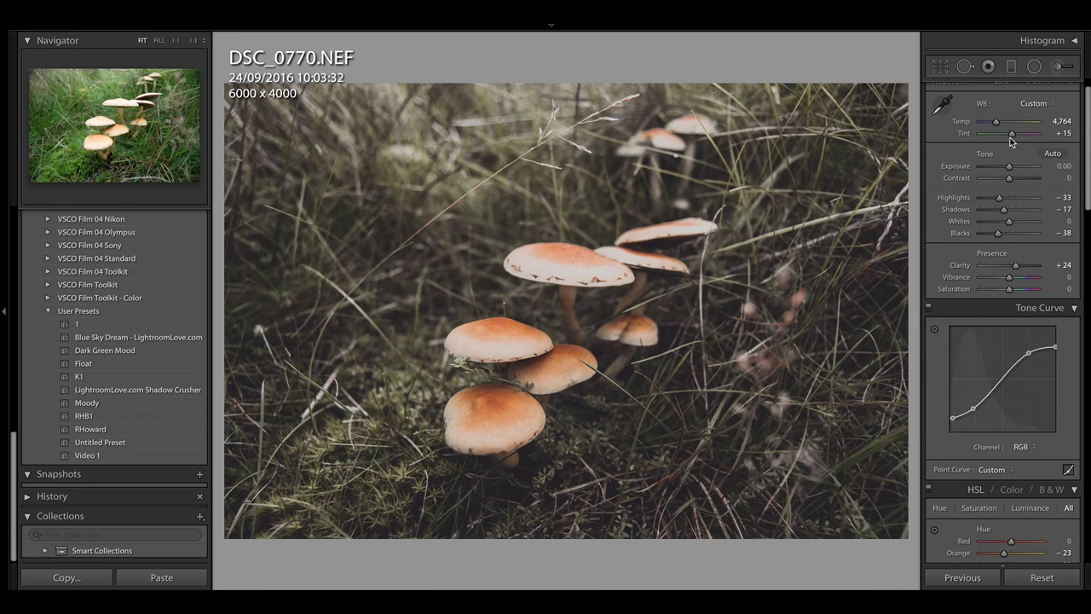
# Step: Set the white balance temperature to 5,486, leaving Tint at +15
pyautogui.moveTo(995, 122); pyautogui.dragTo(1002, 124)
pyautogui.moveTo(1002, 123); pyautogui.dragTo(1000, 124)
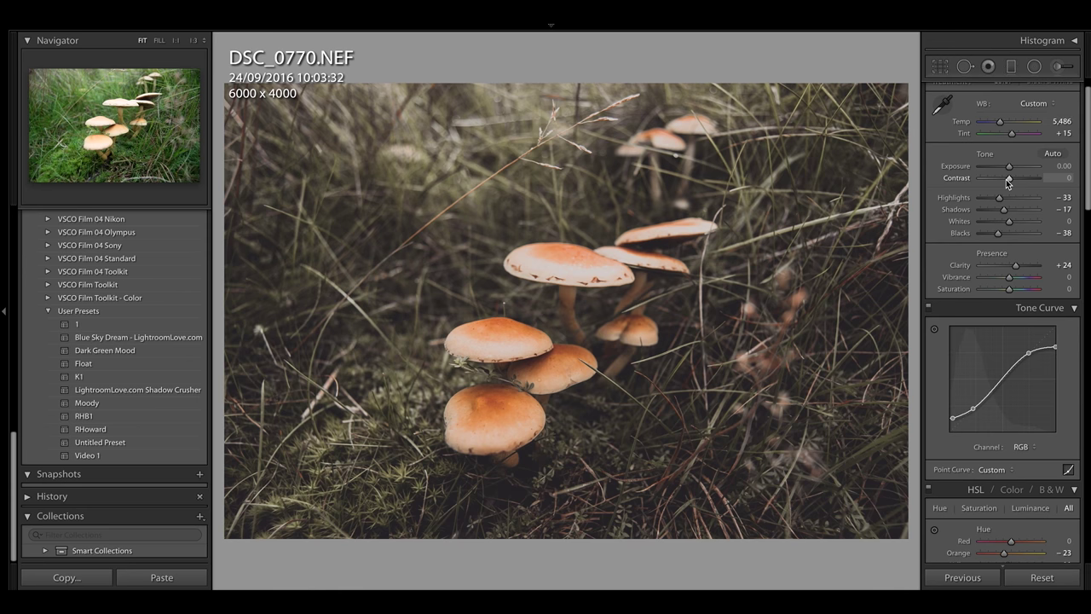
pyautogui.scroll(-1, 1007, 185)
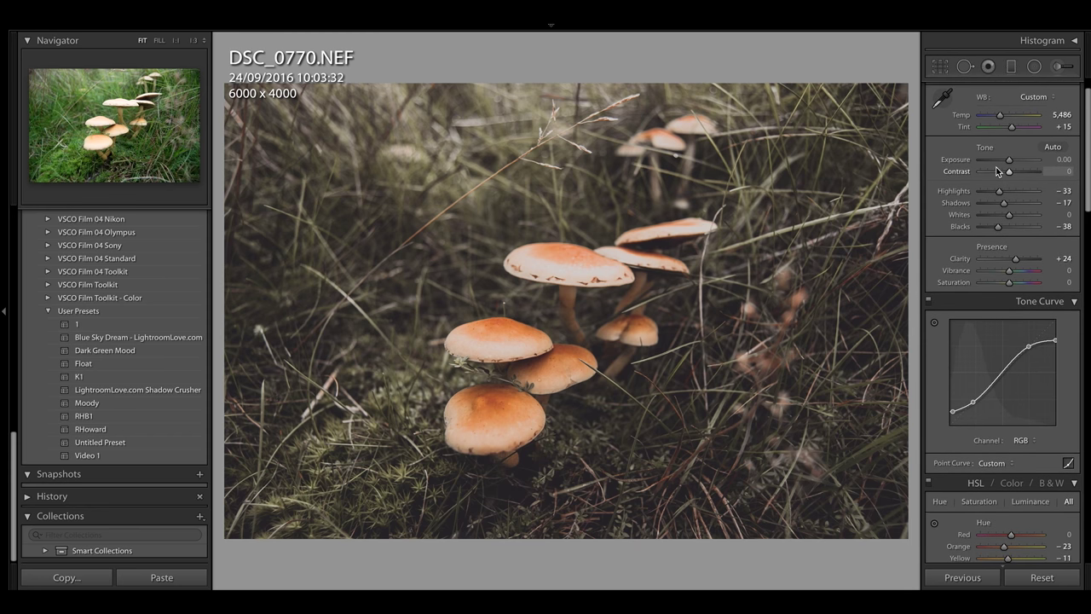
pyautogui.scroll(-1, 999, 175)
pyautogui.scroll(-1, 996, 168)
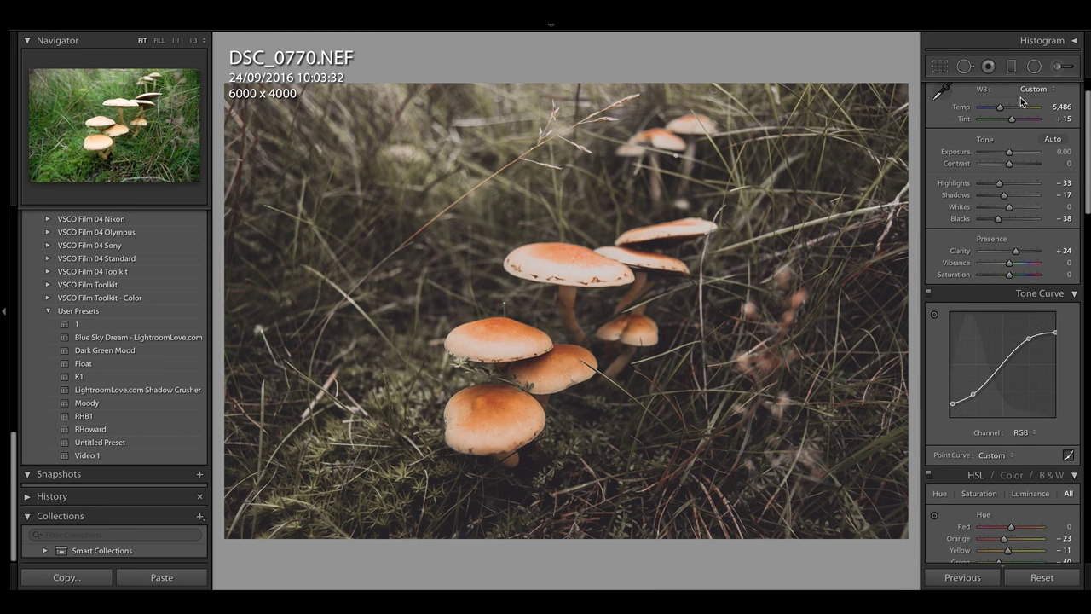
pyautogui.scroll(-2, 1025, 123)
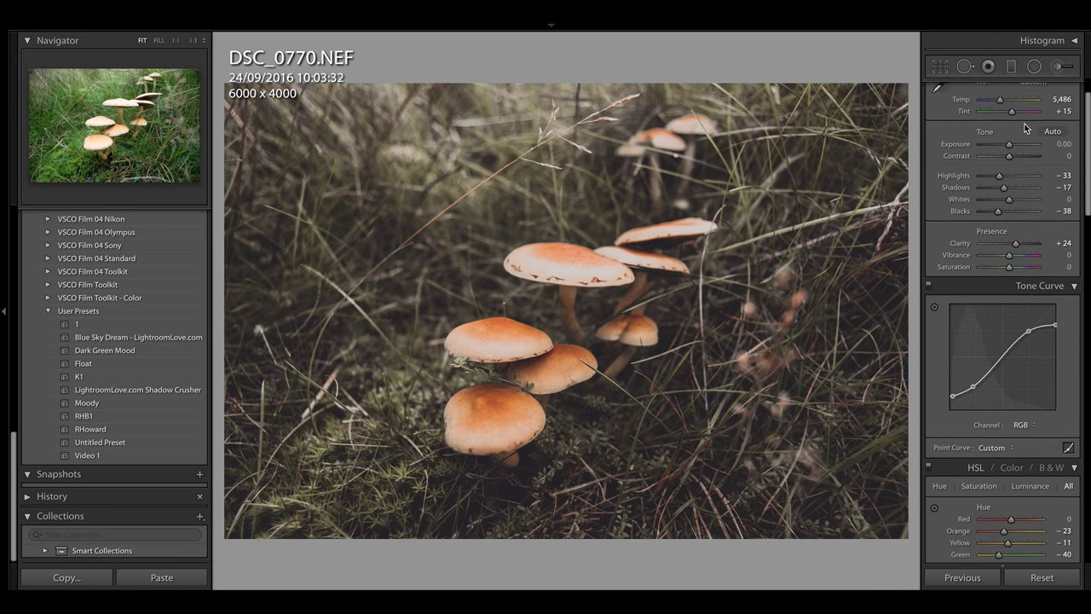